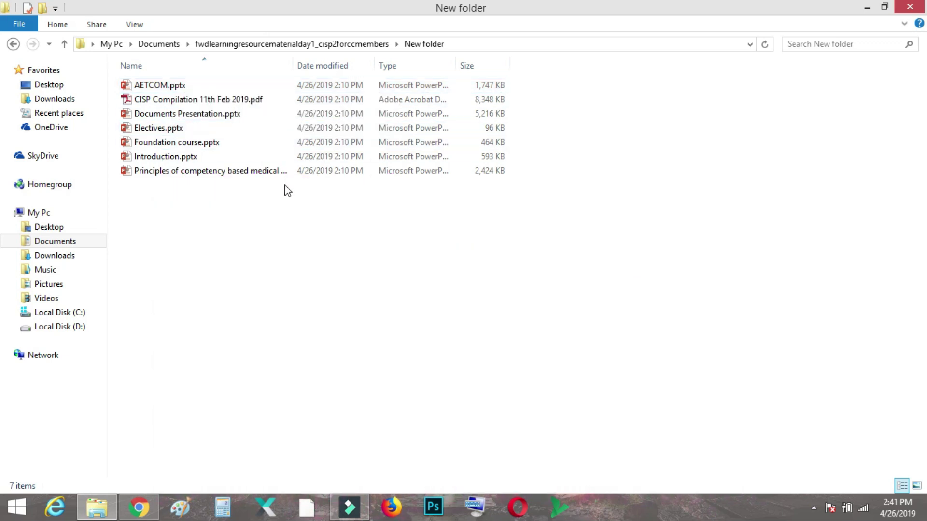
# - Open Introduction.pptx from the New folder in PowerPoint, where it lands in Protected View
pyautogui.doubleClick(178, 85)
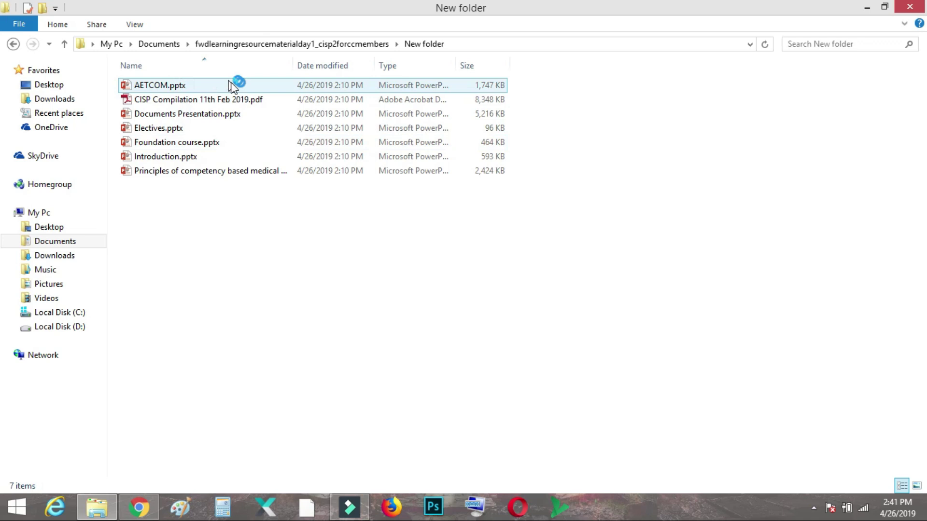
pyautogui.doubleClick(202, 157)
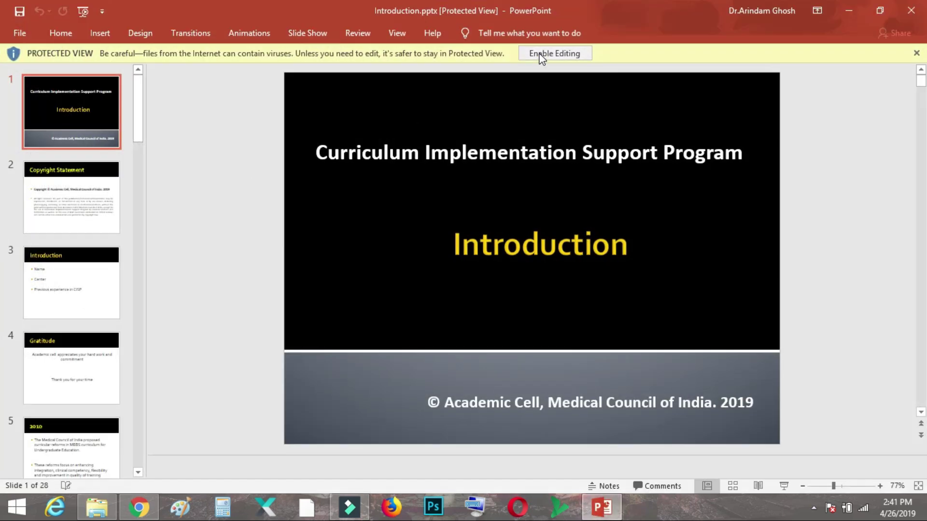
# - Try Enable Editing, choose Read Only at the modify-password prompt, and browse the slides
pyautogui.click(542, 57)
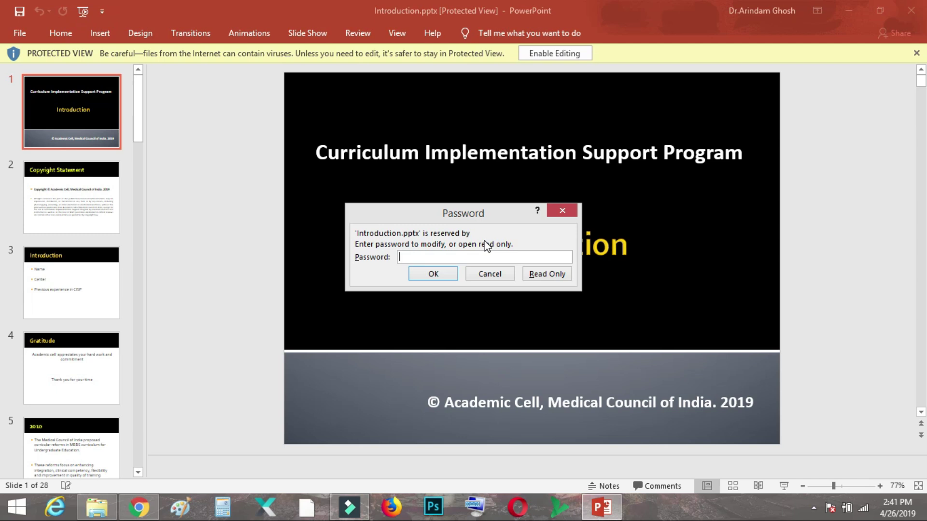
pyautogui.click(547, 274)
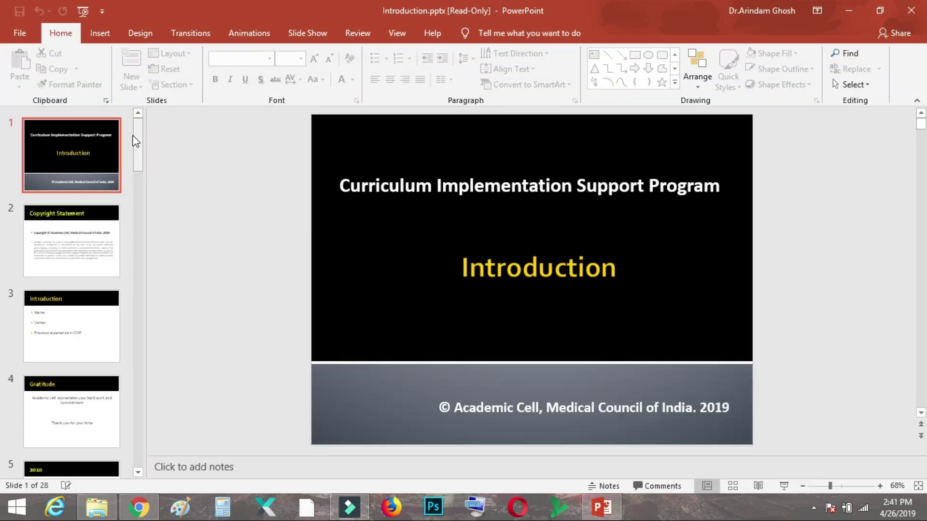
pyautogui.moveTo(136, 142)
pyautogui.mouseDown()
pyautogui.moveTo(134, 343)
pyautogui.moveTo(136, 135)
pyautogui.mouseUp()
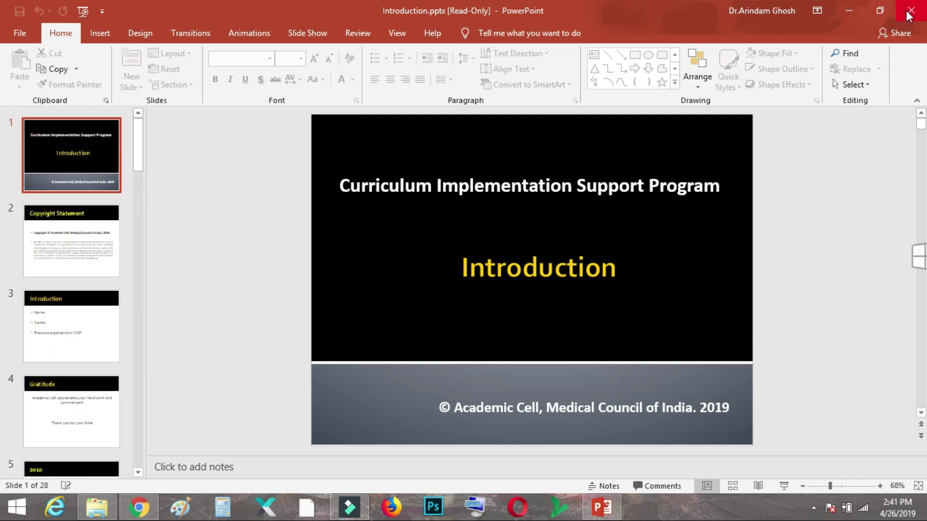
# - Close PowerPoint and select Introduction.pptx in the New folder
pyautogui.click(907, 10)
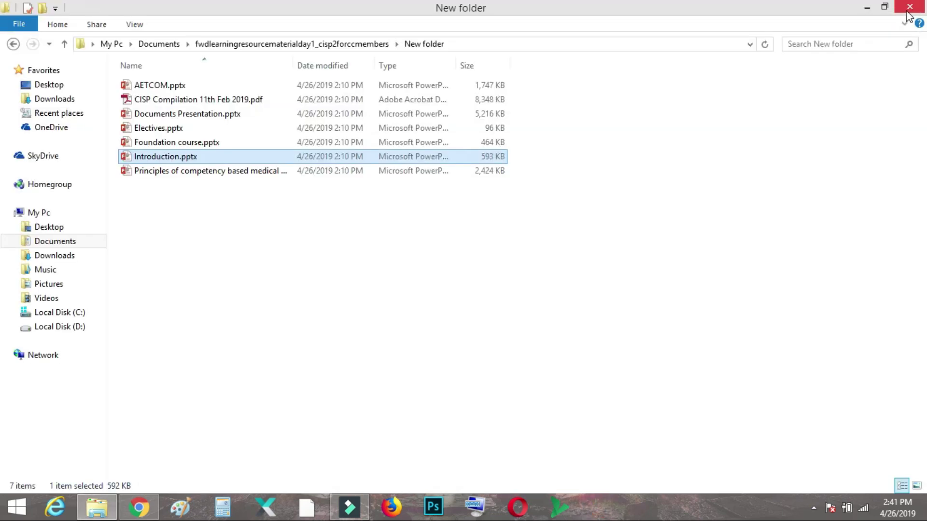
pyautogui.rightClick(395, 273)
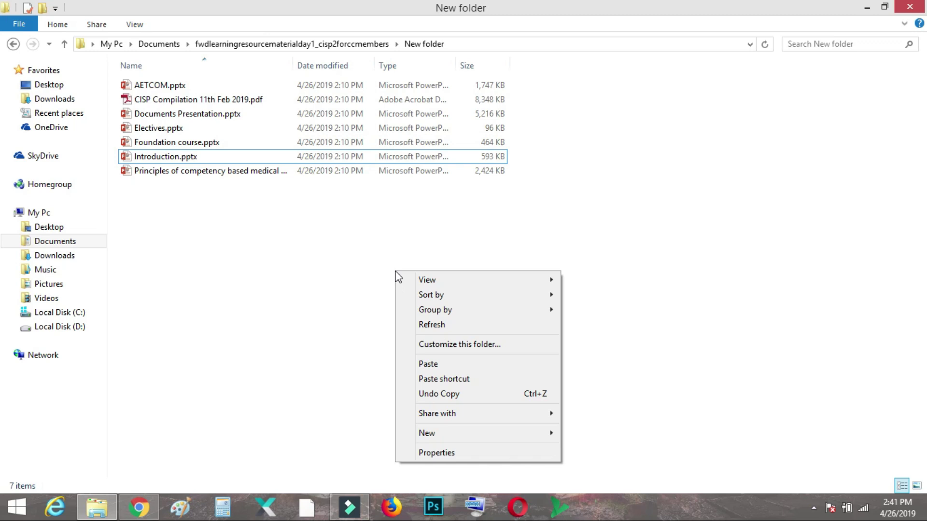
pyautogui.click(302, 251)
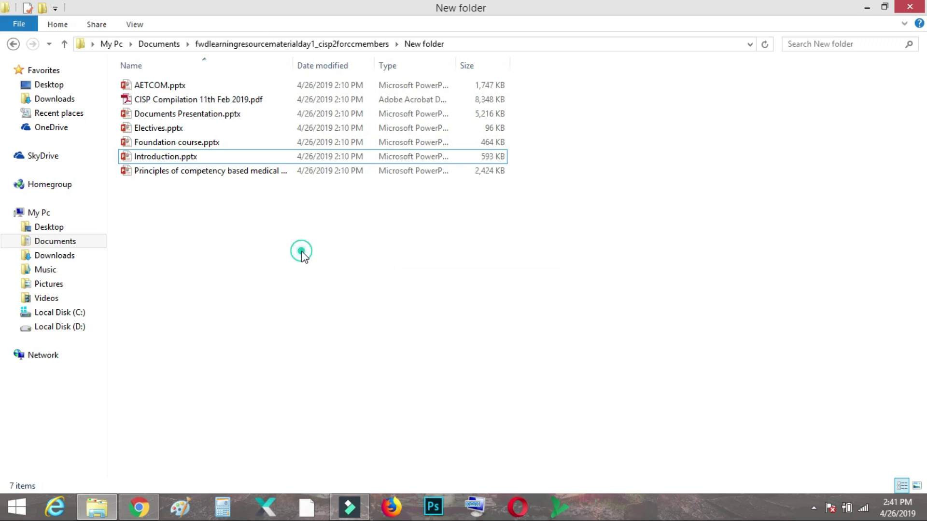
pyautogui.click(209, 161)
# - Copy Introduction.pptx and paste it to create Introduction - Copy.pptx alongside it
pyautogui.rightClick(210, 165)
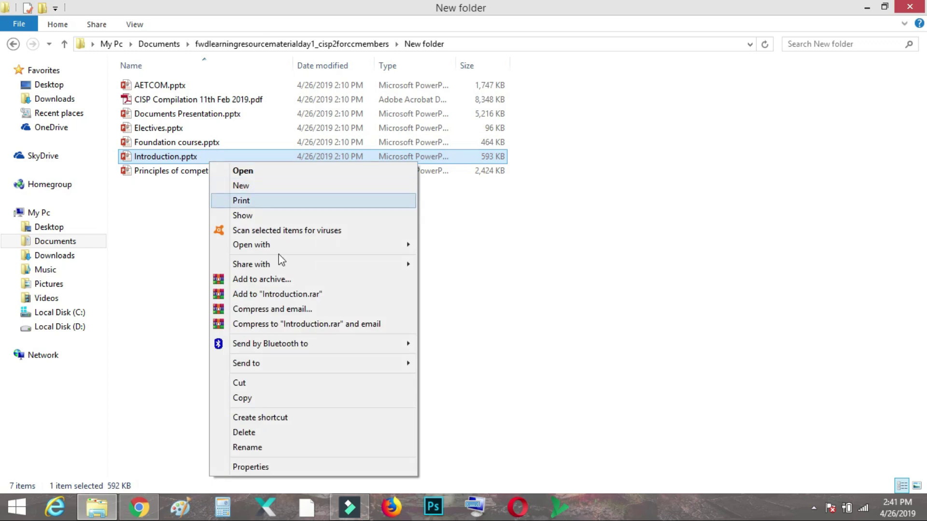
pyautogui.click(252, 398)
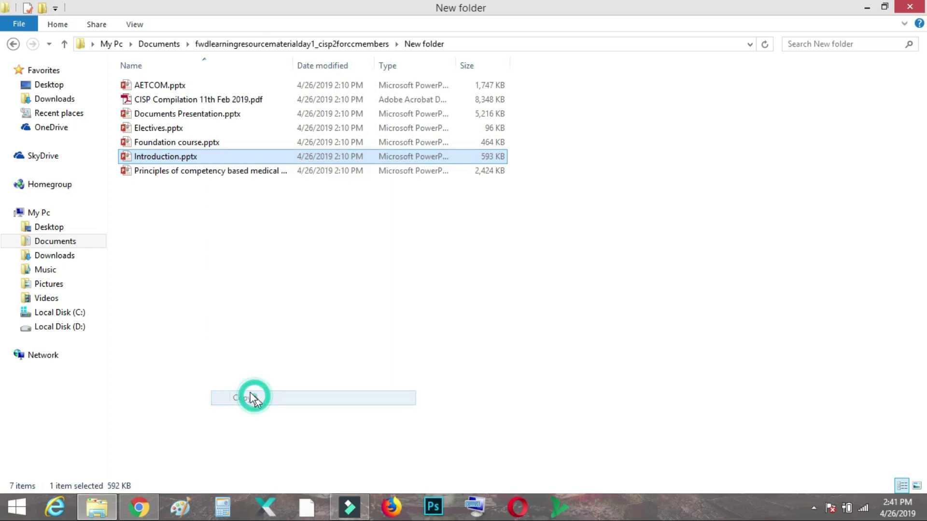
pyautogui.rightClick(170, 220)
pyautogui.click(228, 313)
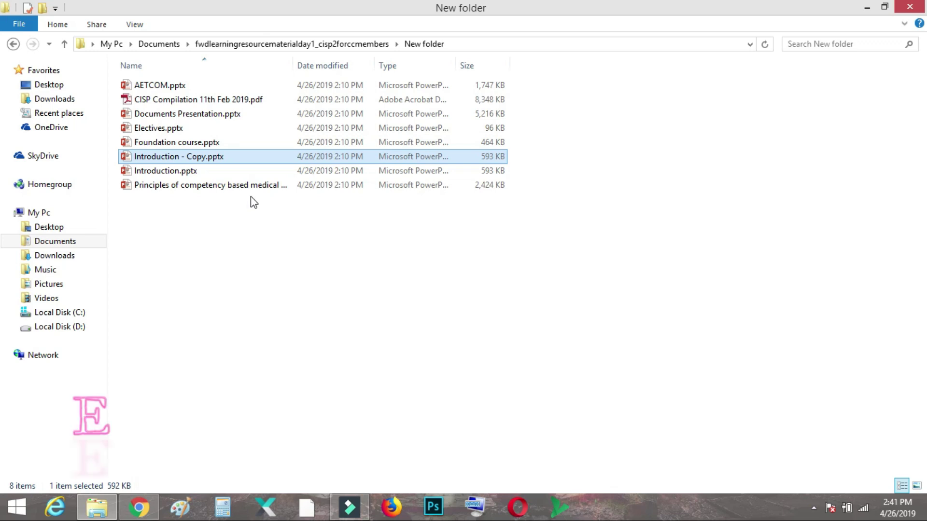
# - Toggle File name extensions off and back on, then bring up Introduction - Copy.pptx's context menu
pyautogui.click(139, 28)
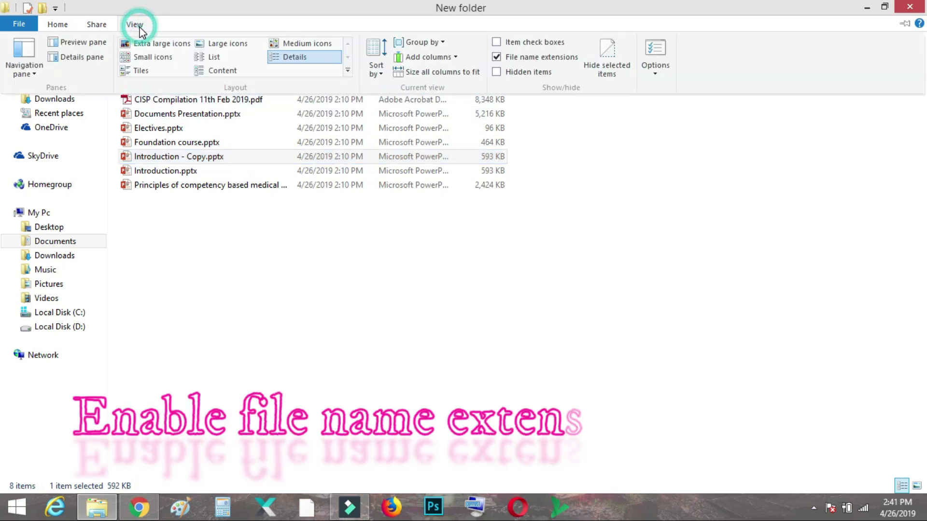
pyautogui.click(496, 57)
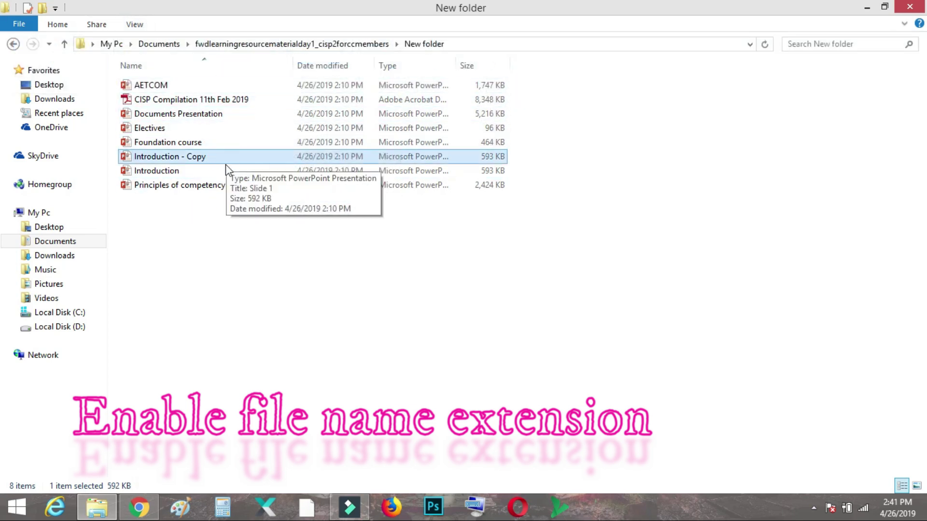
pyautogui.click(129, 27)
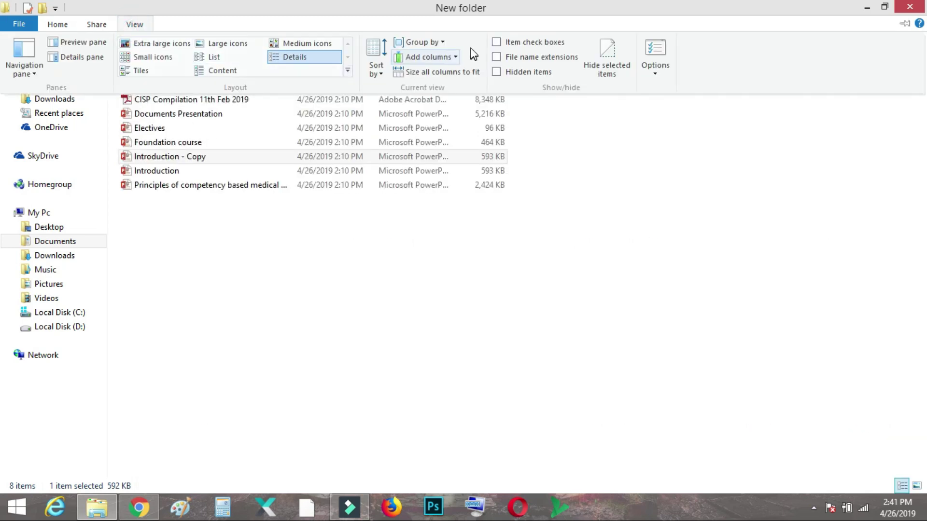
pyautogui.click(497, 57)
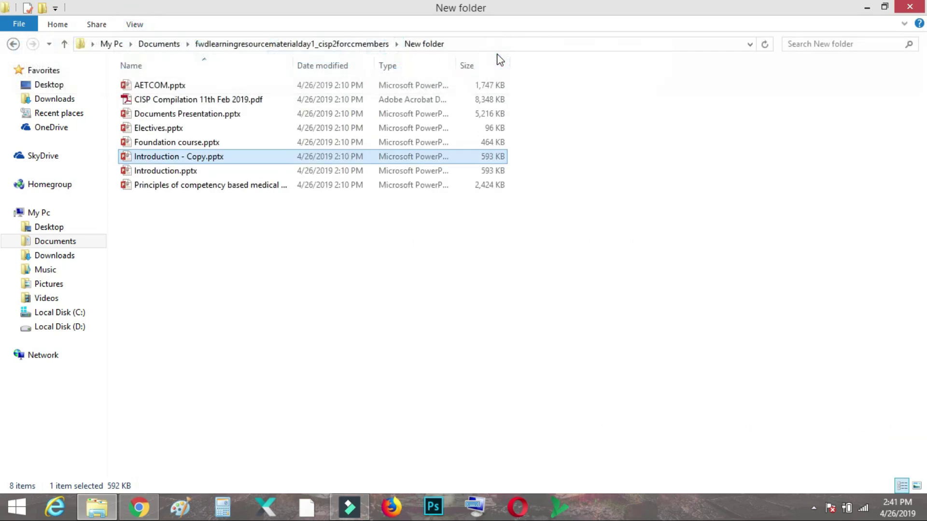
pyautogui.rightClick(230, 158)
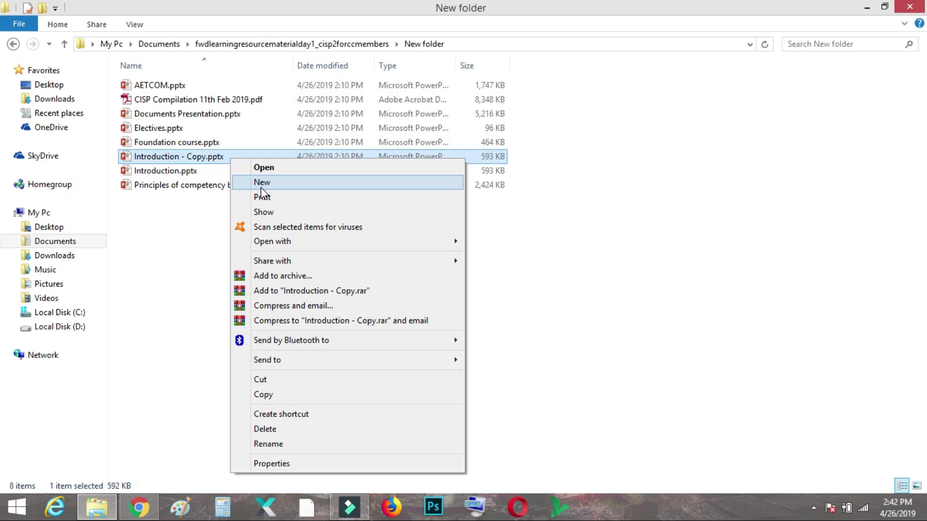
# - Rename Introduction - Copy.pptx to Introduction - Copy.zip and confirm the extension change
pyautogui.click(289, 444)
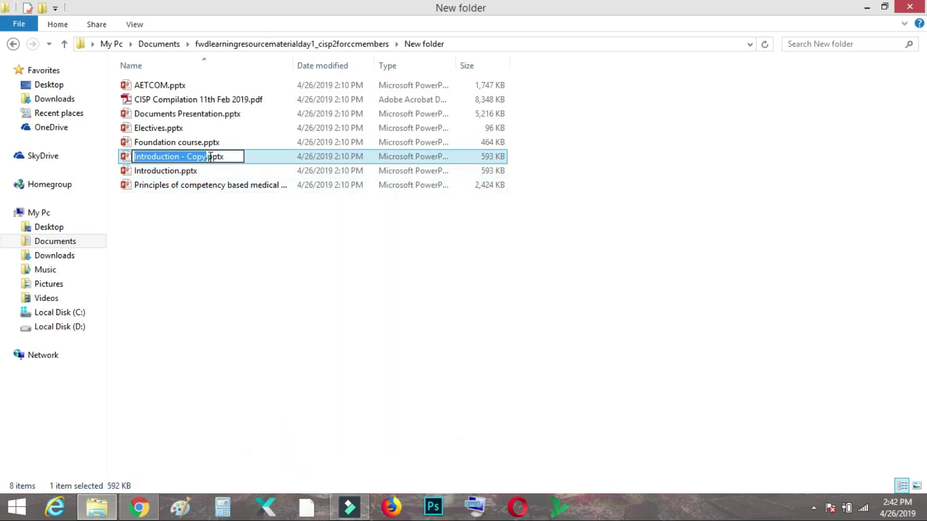
pyautogui.doubleClick(244, 156)
pyautogui.write('zi')
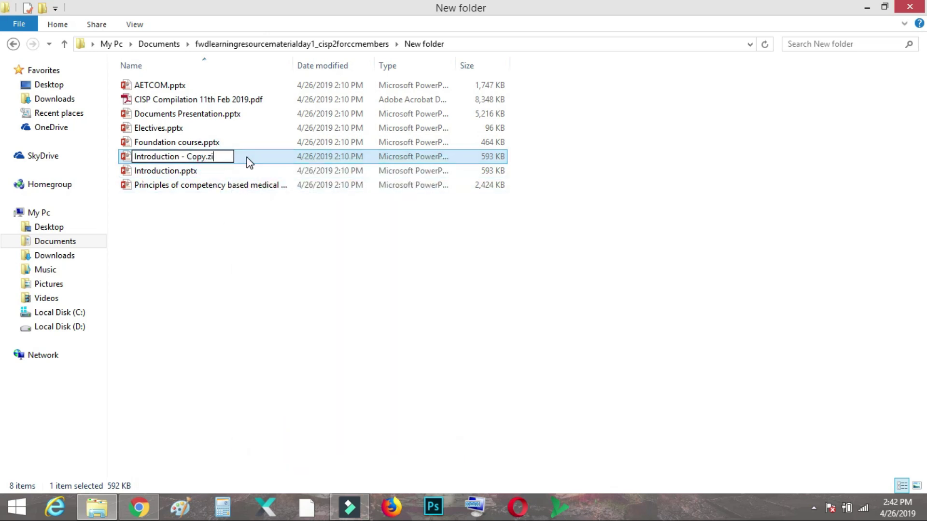
pyautogui.write('p')
pyautogui.click(292, 251)
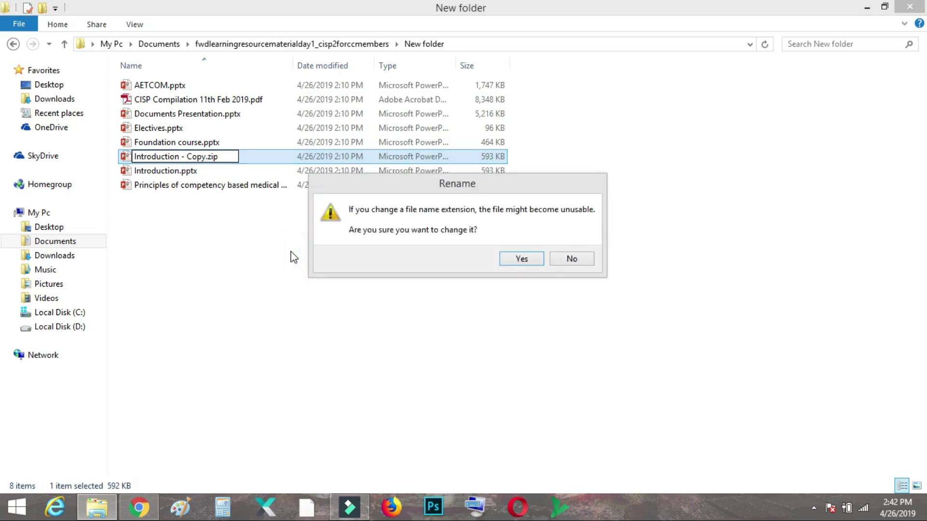
pyautogui.click(505, 260)
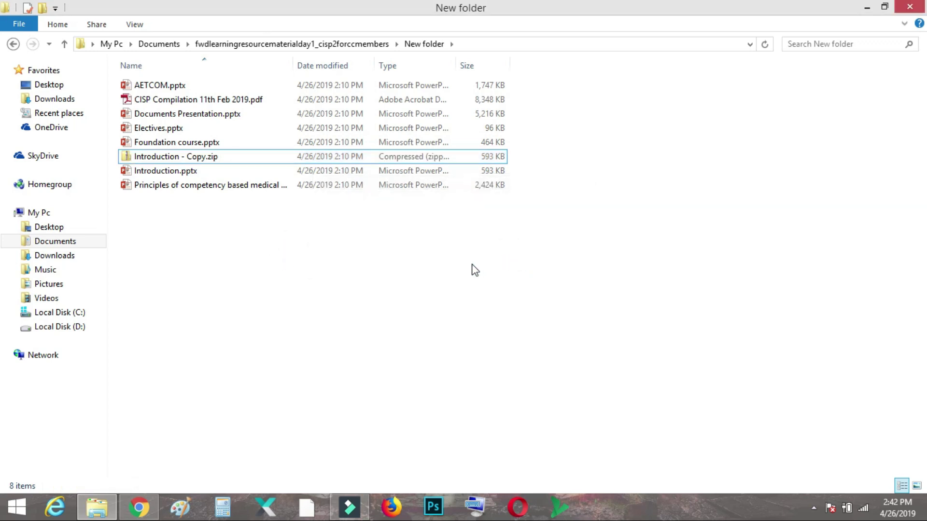
# - Set WinRAR archiver as the zip's default program in Properties and open the archive
pyautogui.click(237, 162)
pyautogui.rightClick(238, 164)
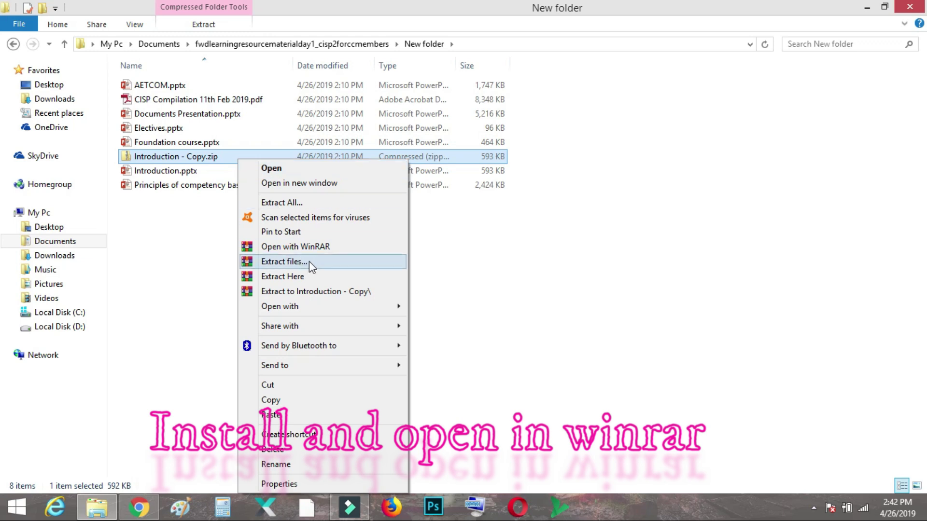
pyautogui.rightClick(205, 161)
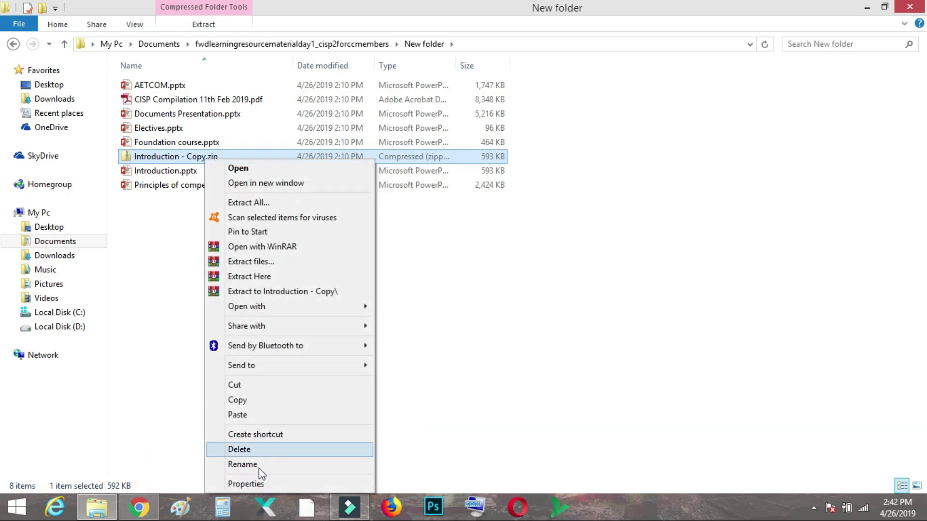
pyautogui.click(256, 484)
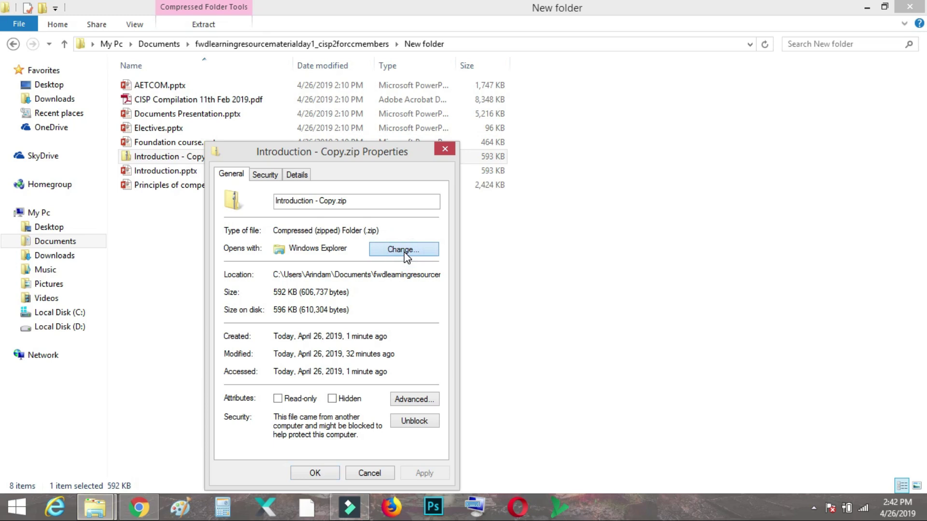
pyautogui.click(406, 250)
pyautogui.click(408, 275)
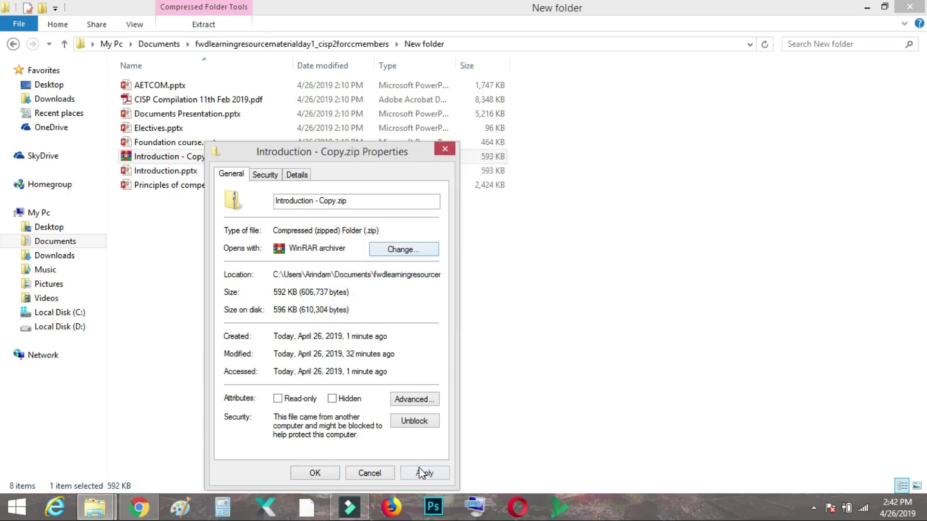
pyautogui.click(421, 473)
pyautogui.click(317, 472)
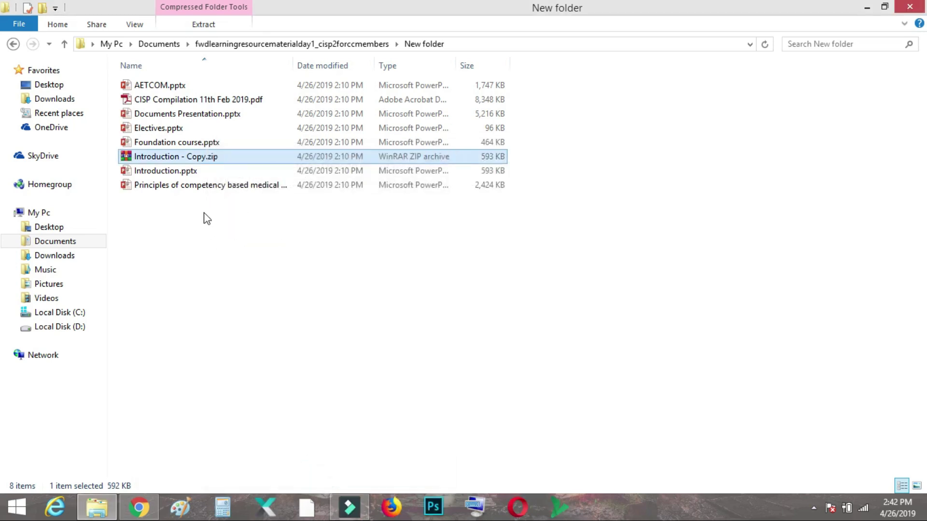
pyautogui.doubleClick(211, 157)
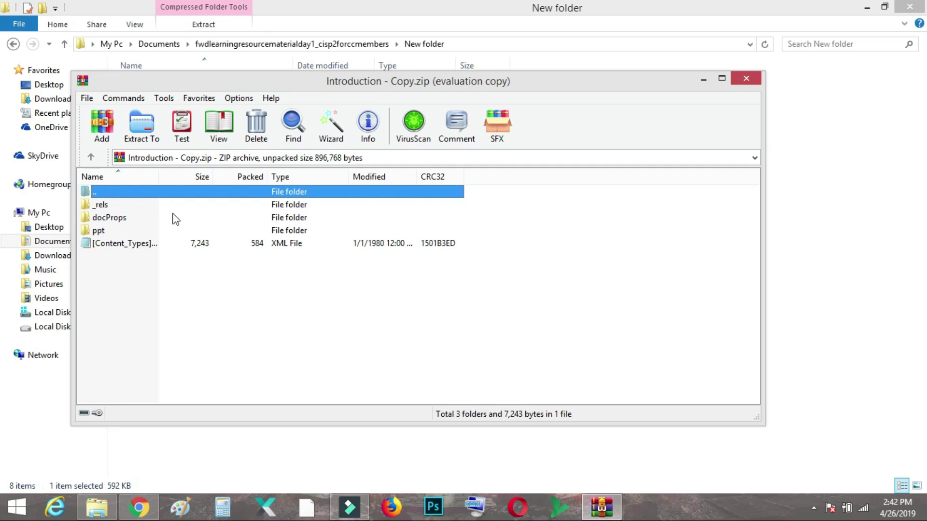
# - Open the ppt folder inside the archive in WinRAR
pyautogui.doubleClick(102, 231)
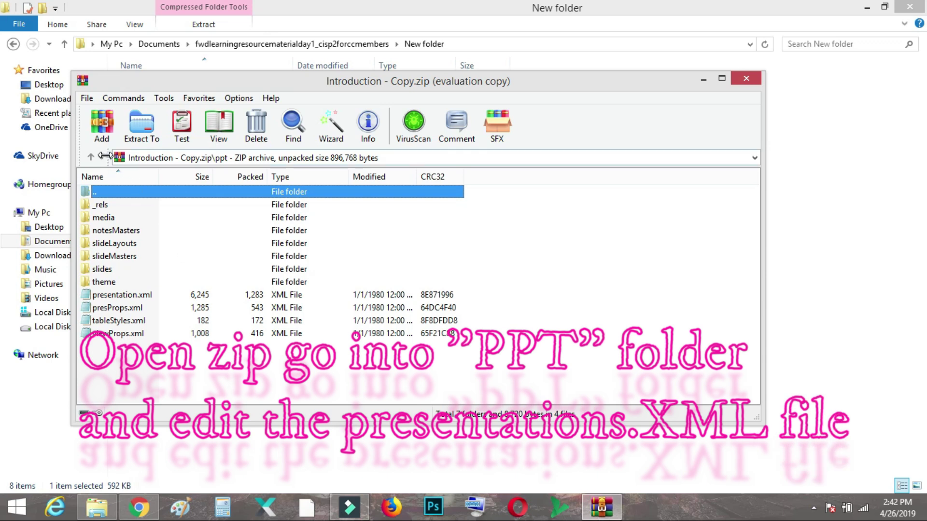
pyautogui.click(91, 157)
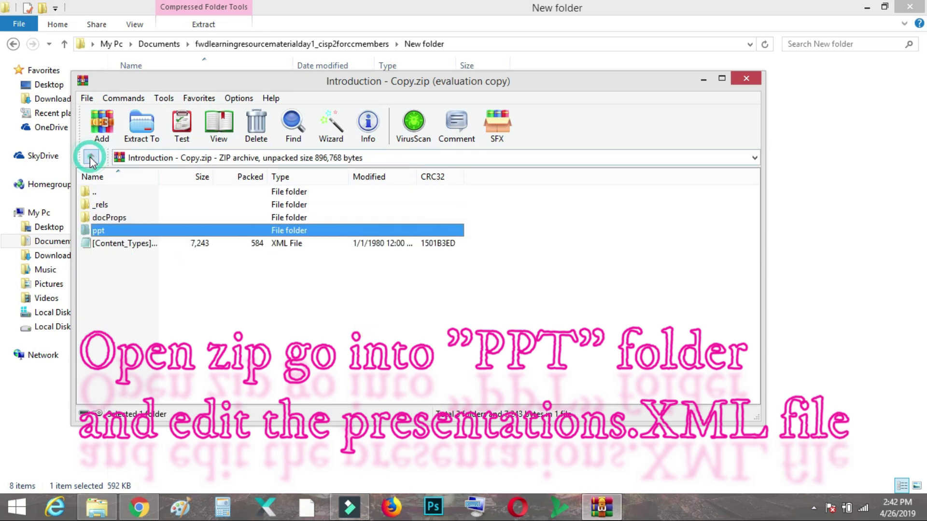
pyautogui.doubleClick(96, 231)
# - Change presentation.xml's extension to txt, making it presentation.txt
pyautogui.click(129, 297)
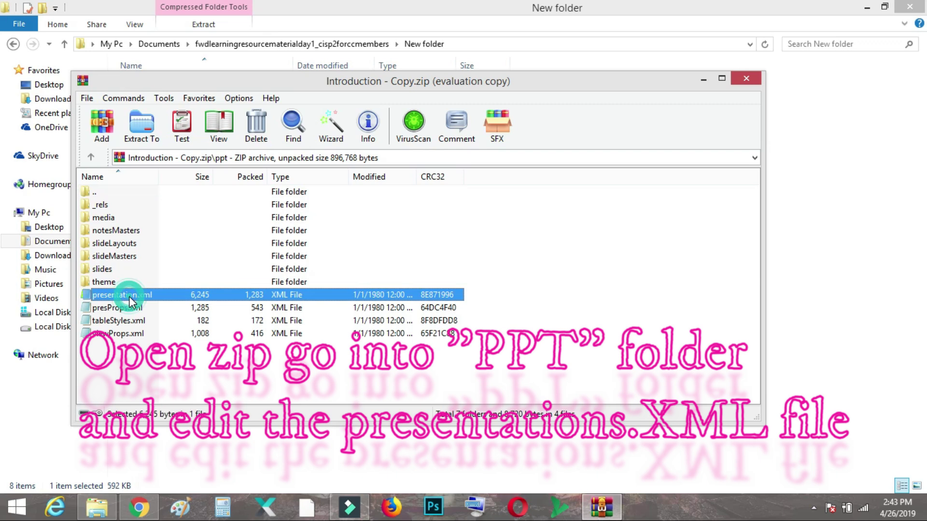
pyautogui.rightClick(131, 303)
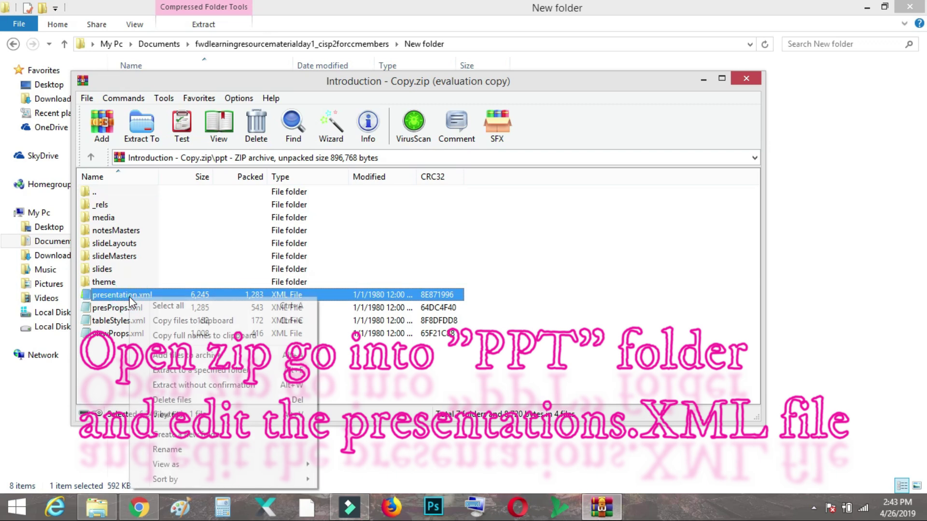
pyautogui.click(173, 450)
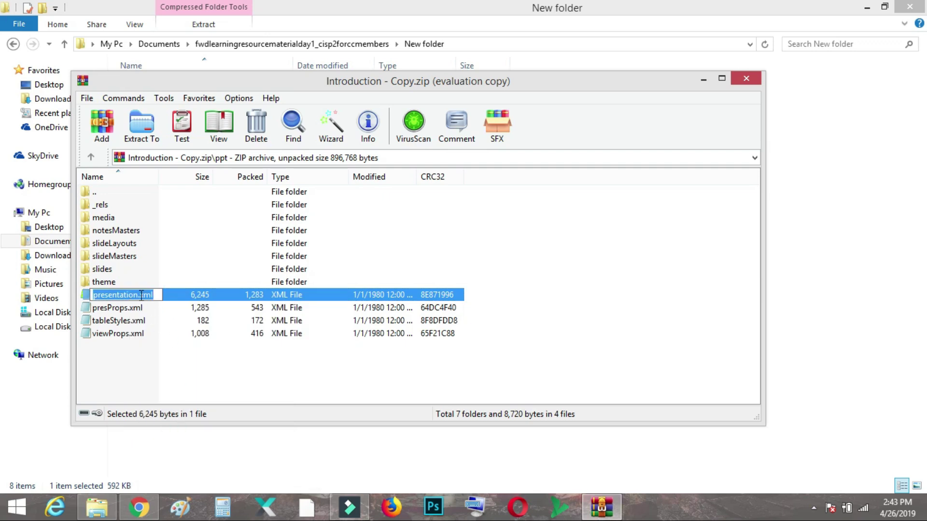
pyautogui.moveTo(140, 295); pyautogui.dragTo(164, 298)
pyautogui.write('txt')
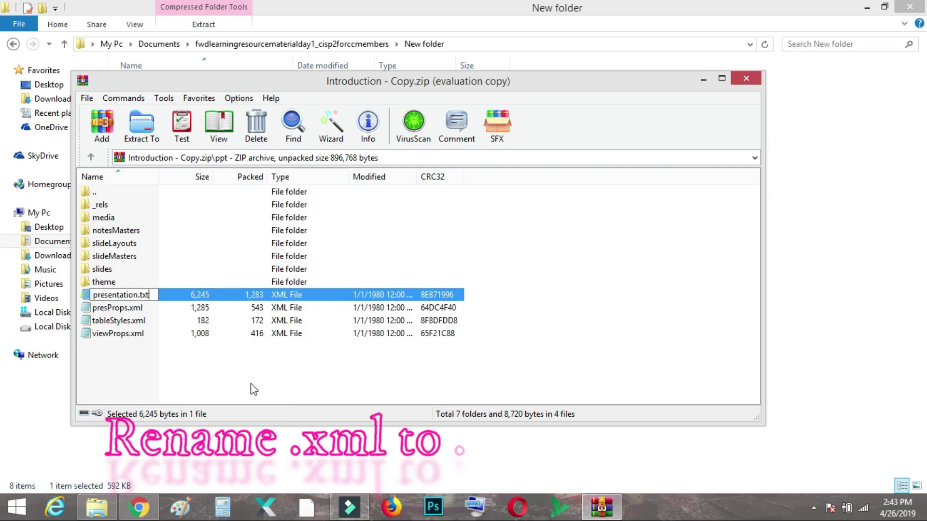
pyautogui.press('Return')
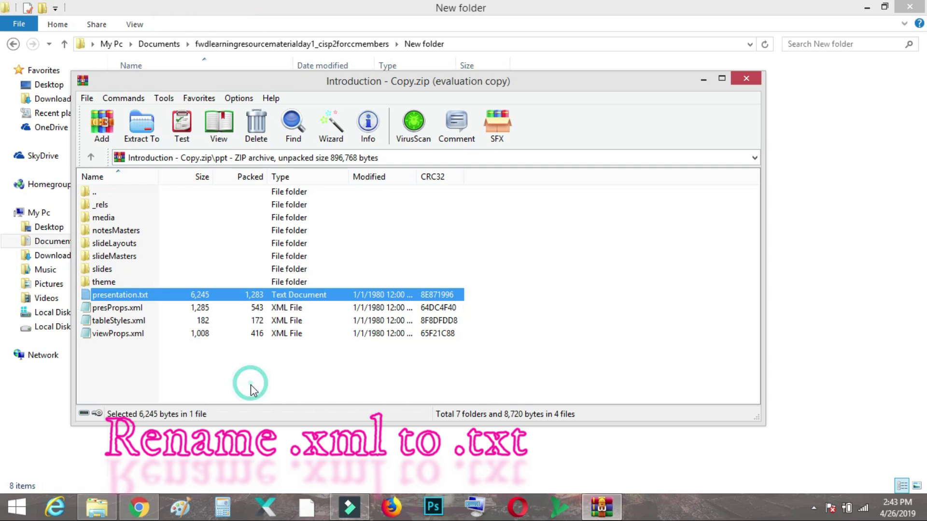
pyautogui.click(251, 384)
pyautogui.moveTo(254, 387); pyautogui.dragTo(335, 372)
# - Open presentation.txt in Notepad, search for 'modify', and place the cursor before <p:modifyVerifier
pyautogui.doubleClick(146, 296)
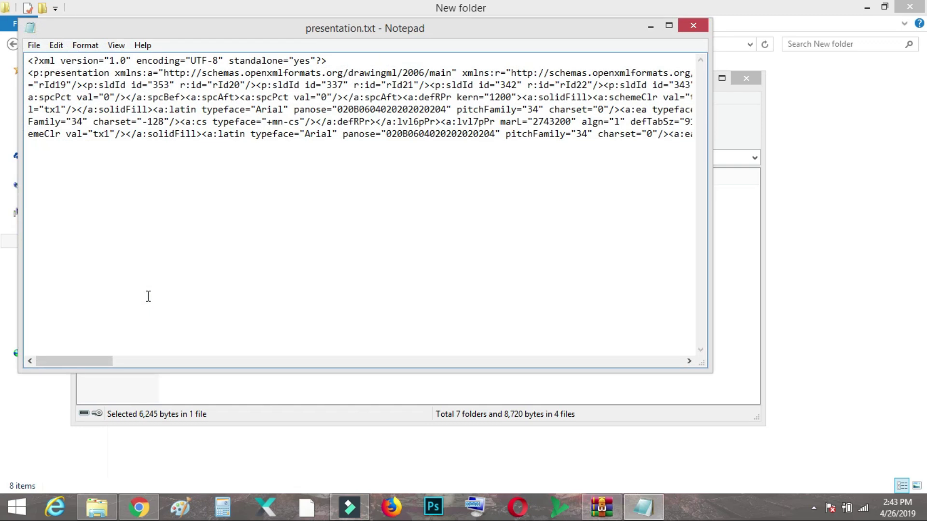
pyautogui.hotkey('ctrl', 'f')
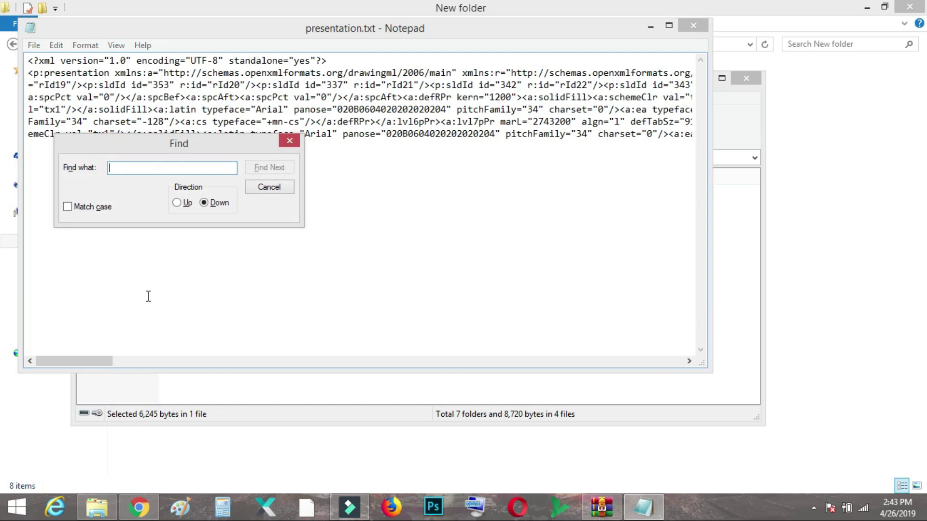
pyautogui.write('modify')
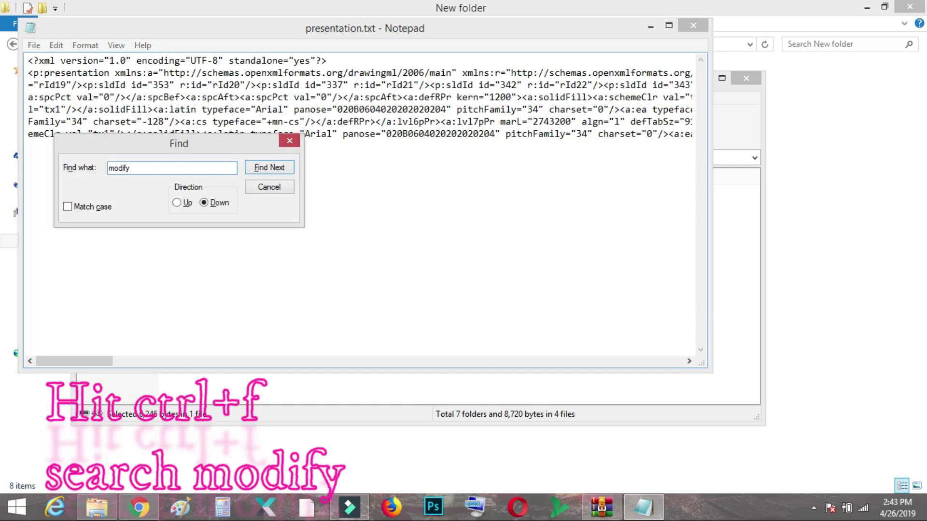
pyautogui.press('Return')
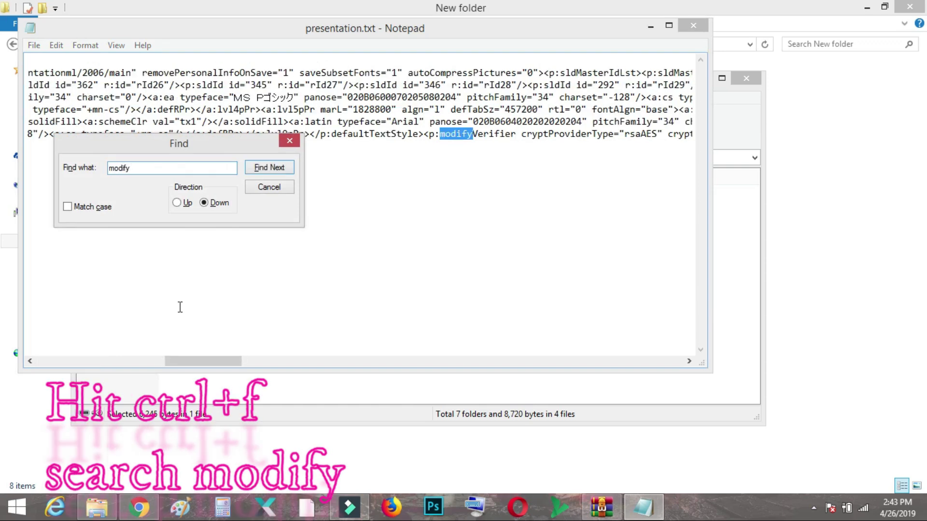
pyautogui.click(292, 140)
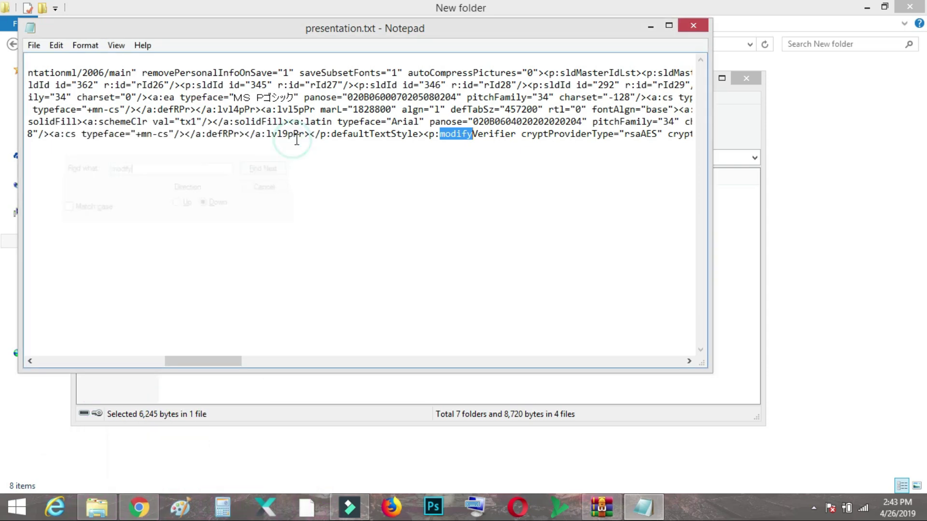
pyautogui.click(427, 135)
pyautogui.click(425, 136)
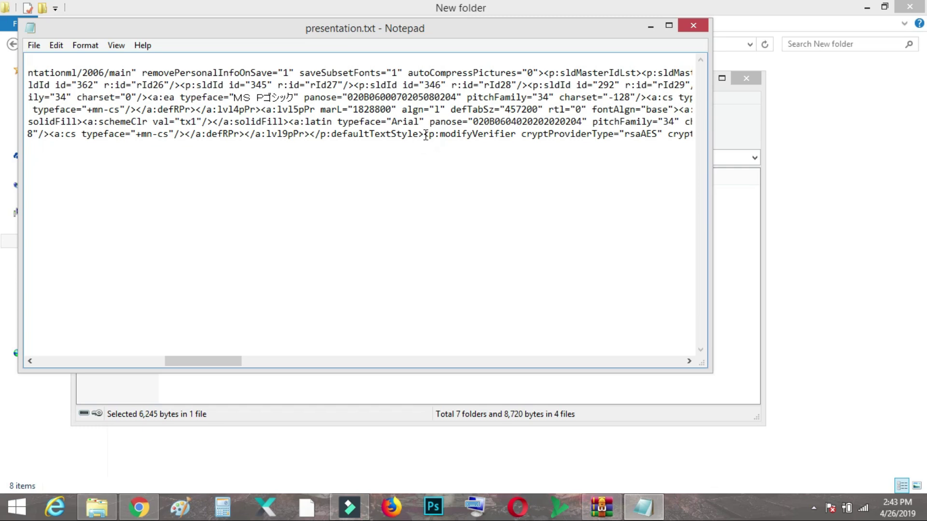
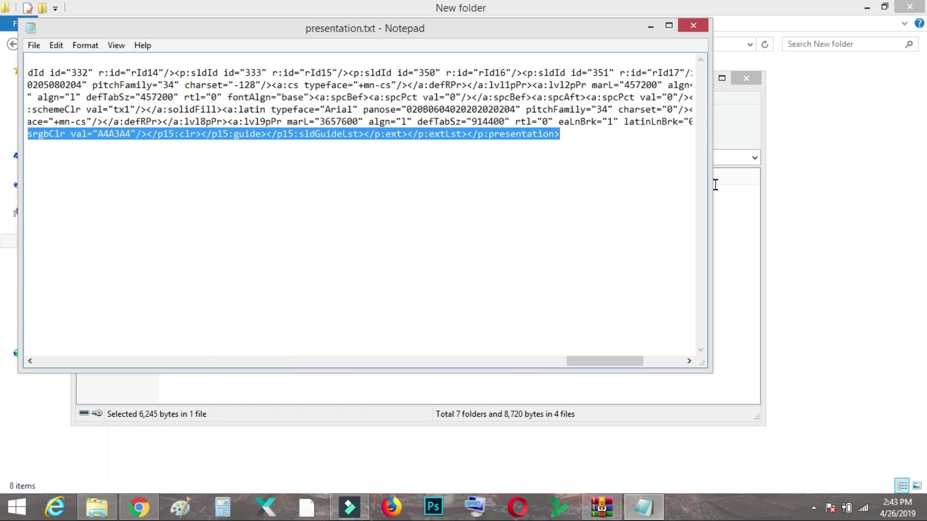
# - Delete the extLst markup before </p:presentation> and save presentation.txt
pyautogui.moveTo(602, 149); pyautogui.dragTo(471, 137)
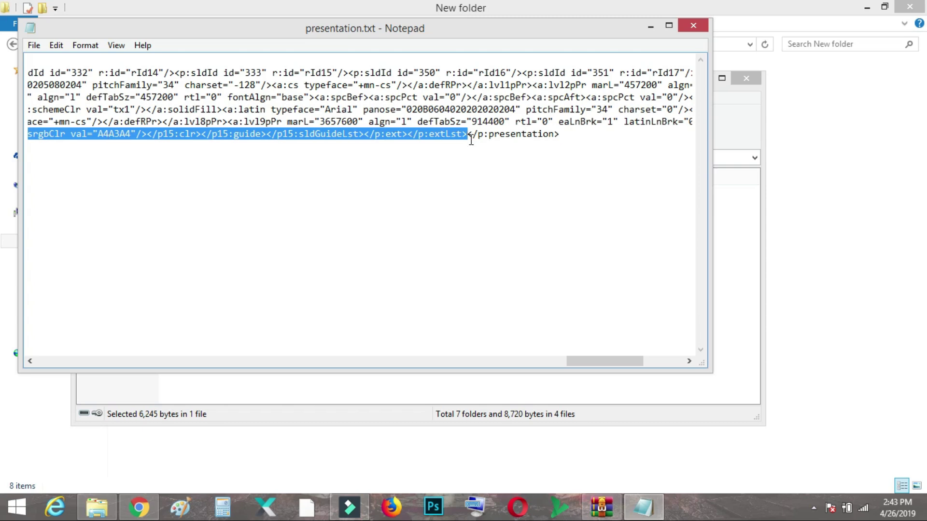
pyautogui.press('Delete')
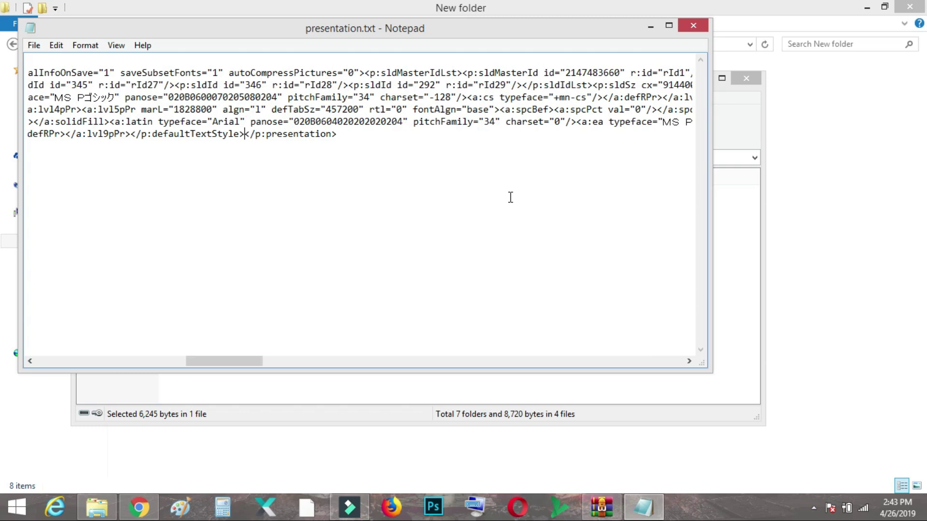
pyautogui.click(34, 45)
pyautogui.click(55, 91)
# - Update the edited file in the archive and rename presentation.txt to presentation.xml
pyautogui.click(690, 27)
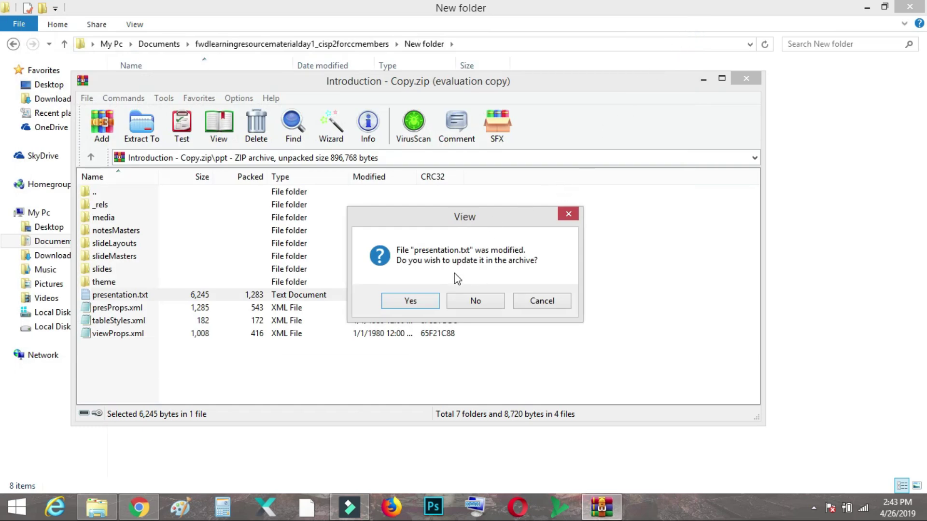
pyautogui.click(411, 302)
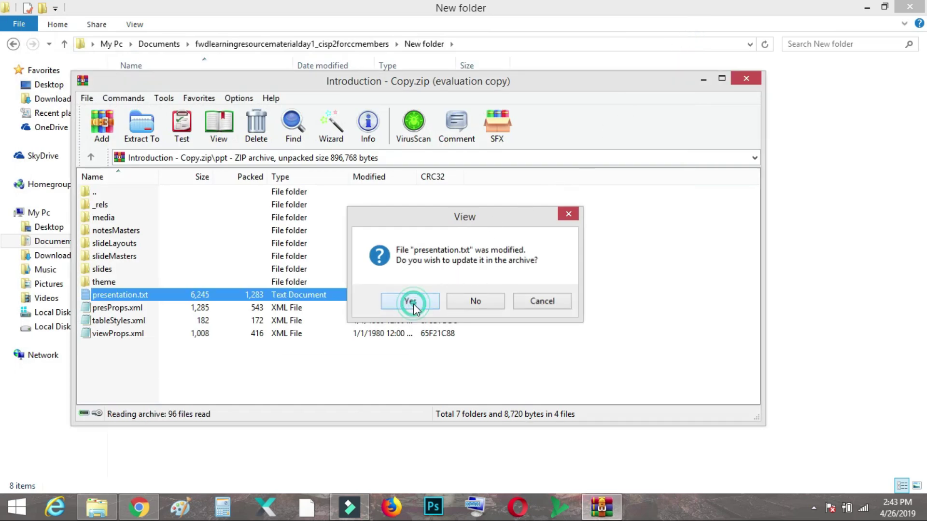
pyautogui.rightClick(138, 295)
pyautogui.click(184, 240)
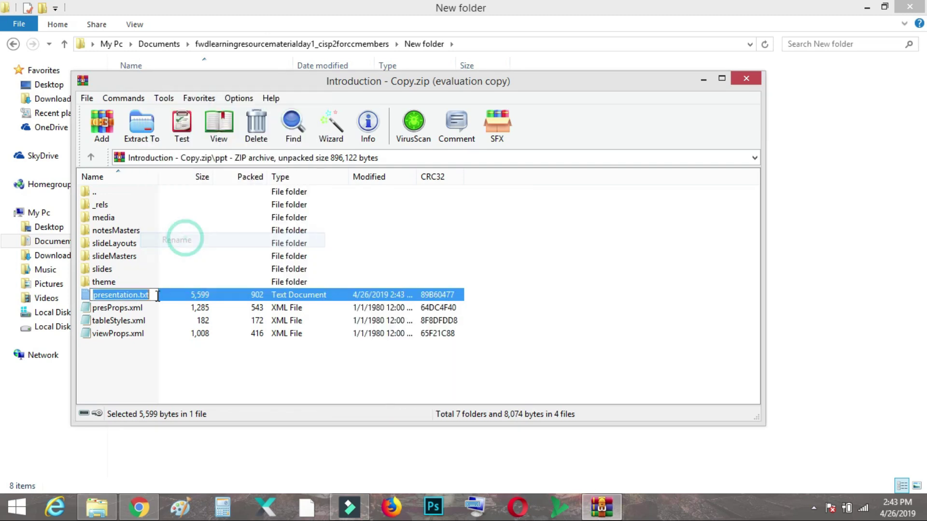
pyautogui.moveTo(140, 296); pyautogui.dragTo(154, 296)
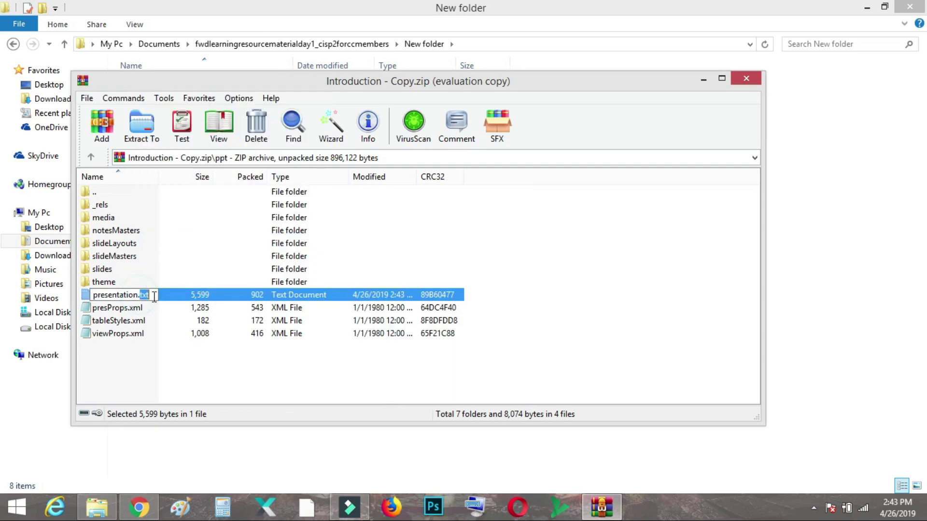
pyautogui.write('xml')
pyautogui.click(266, 372)
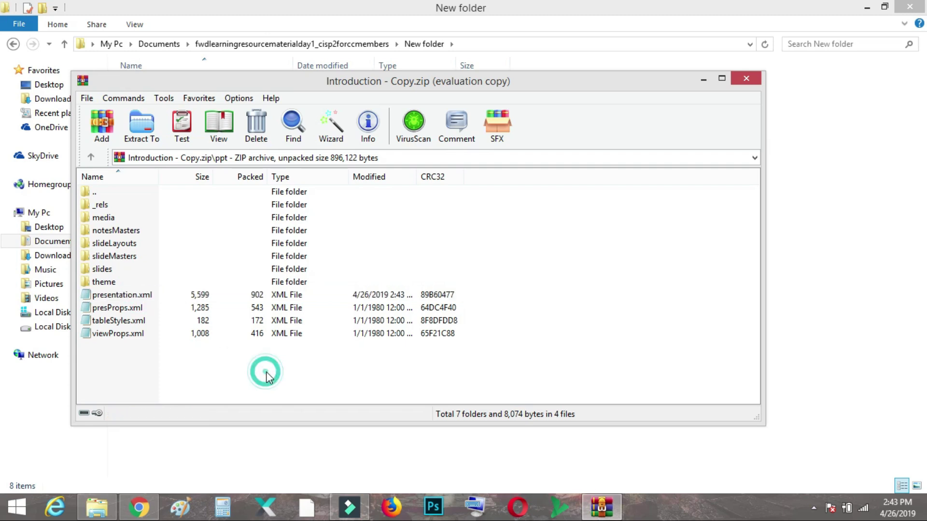
# - Exit WinRAR so the updated 593 KB Introduction - Copy.zip shows in New folder
pyautogui.click(97, 99)
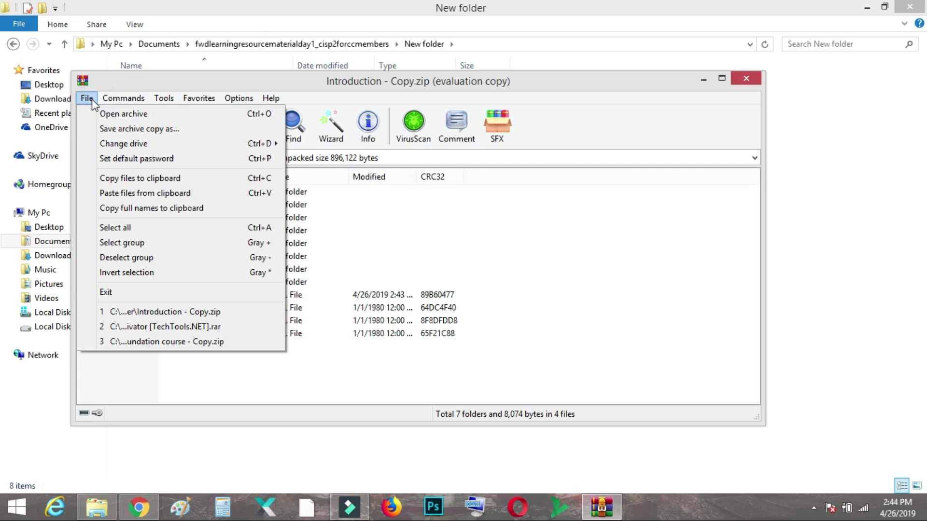
pyautogui.click(92, 100)
pyautogui.click(90, 99)
pyautogui.click(181, 389)
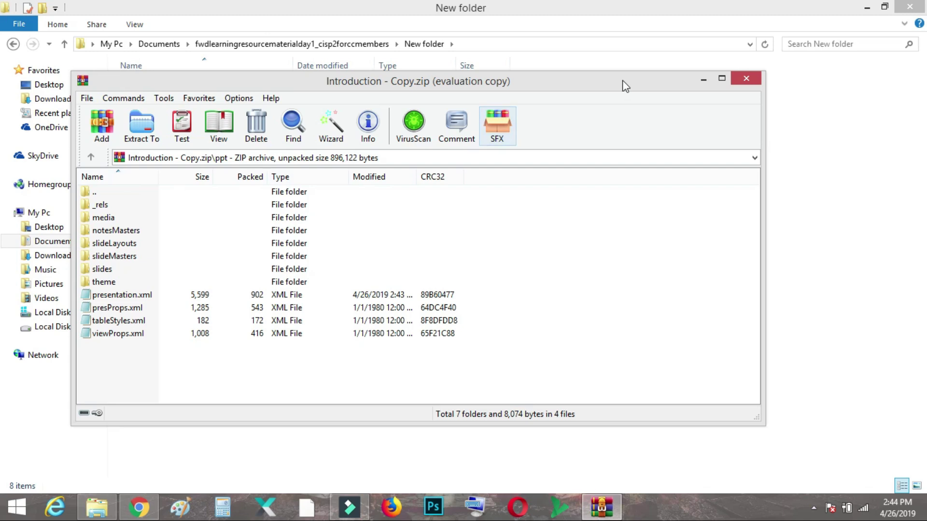
pyautogui.click(747, 78)
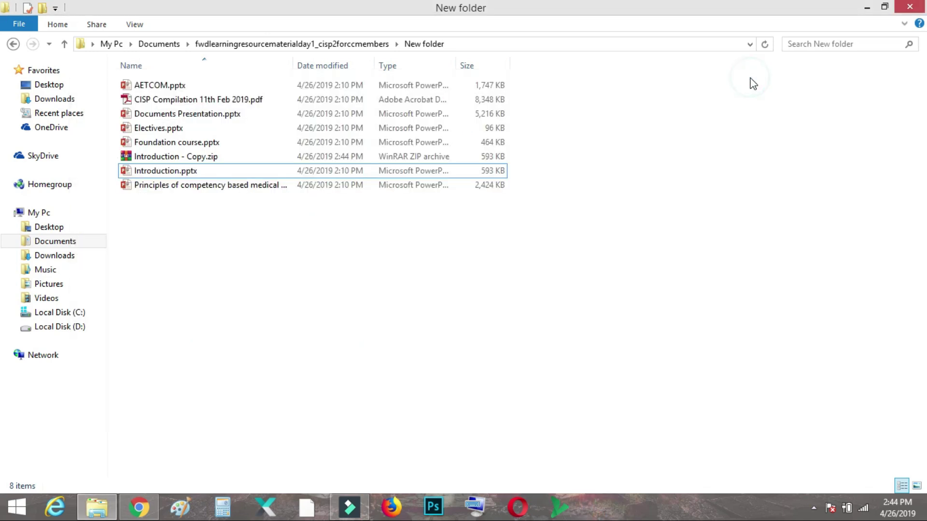
# - Change Introduction - Copy.zip's extension to .pptx, accept the warning, and open it in PowerPoint
pyautogui.doubleClick(207, 160)
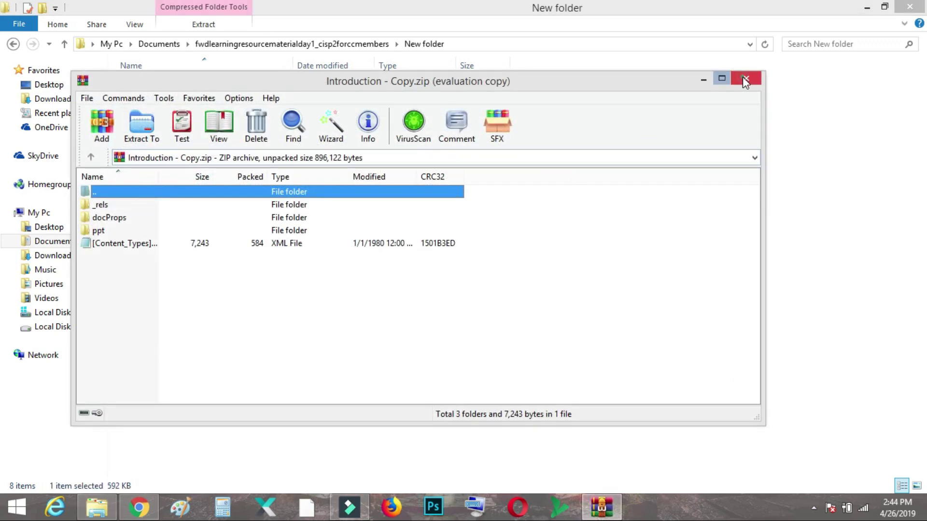
pyautogui.click(744, 79)
pyautogui.rightClick(195, 156)
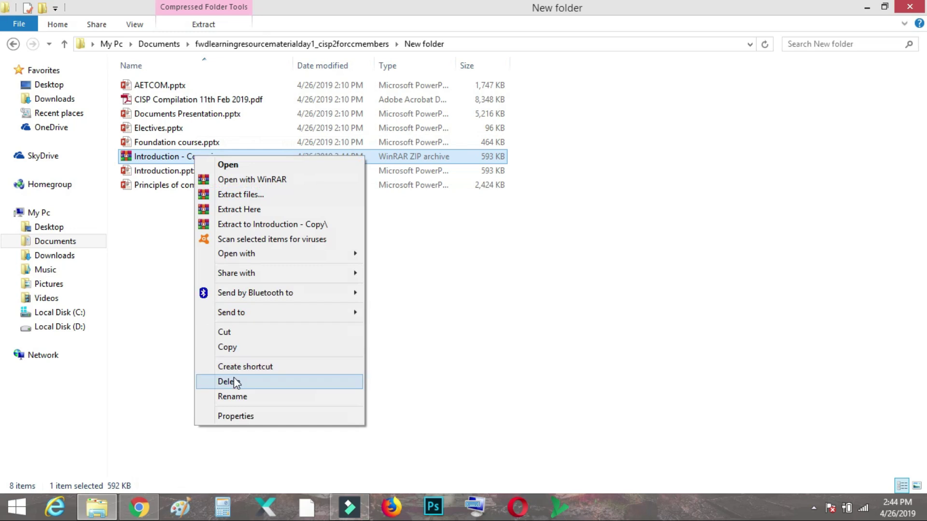
pyautogui.click(234, 396)
pyautogui.doubleClick(212, 157)
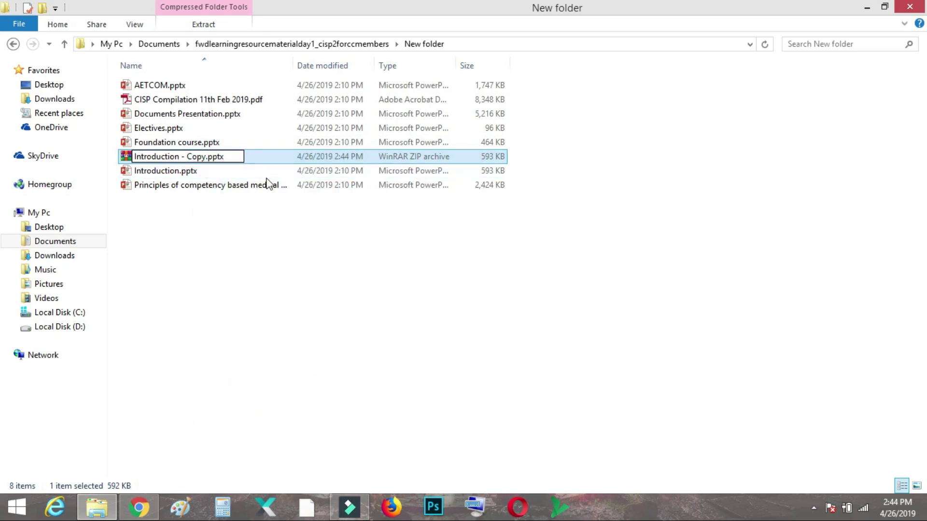
pyautogui.click(294, 249)
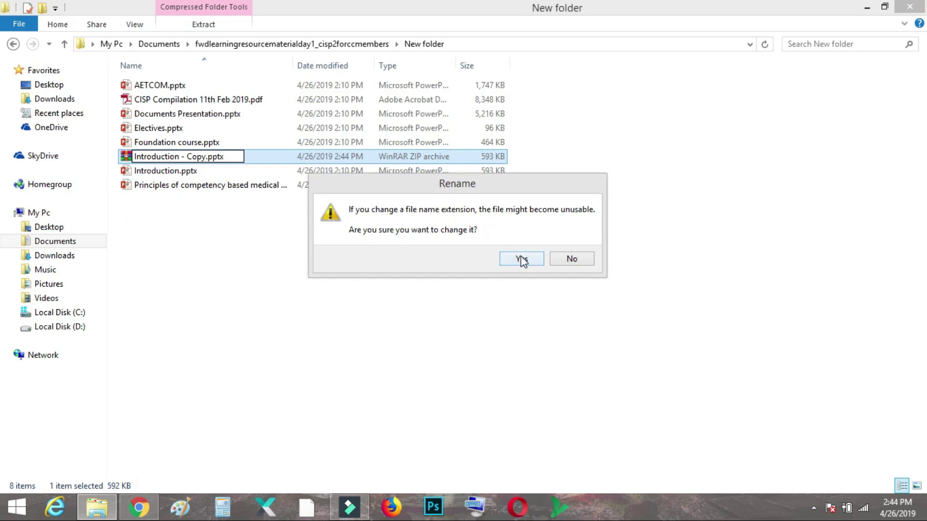
pyautogui.click(522, 260)
pyautogui.doubleClick(205, 157)
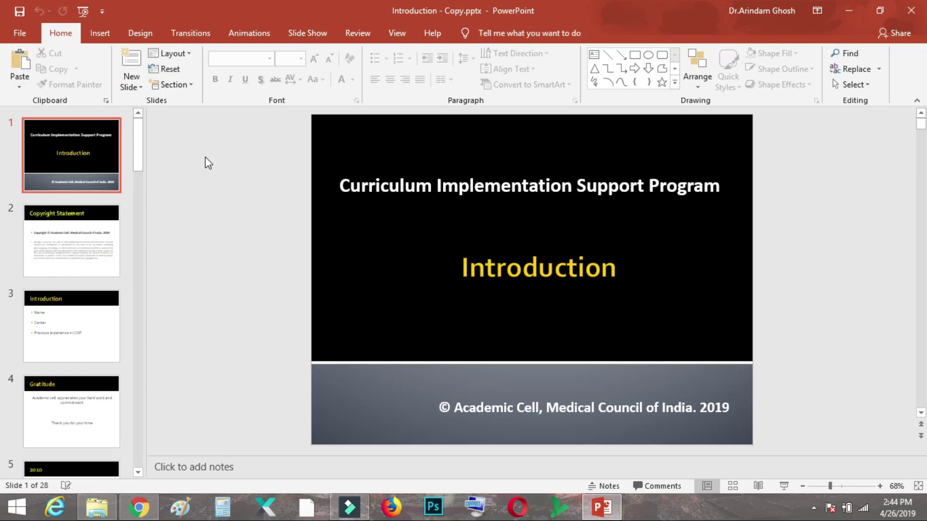
# - On slide 2, confirm the Copyright Statement title and body text boxes are now selectable and editable
pyautogui.click(79, 262)
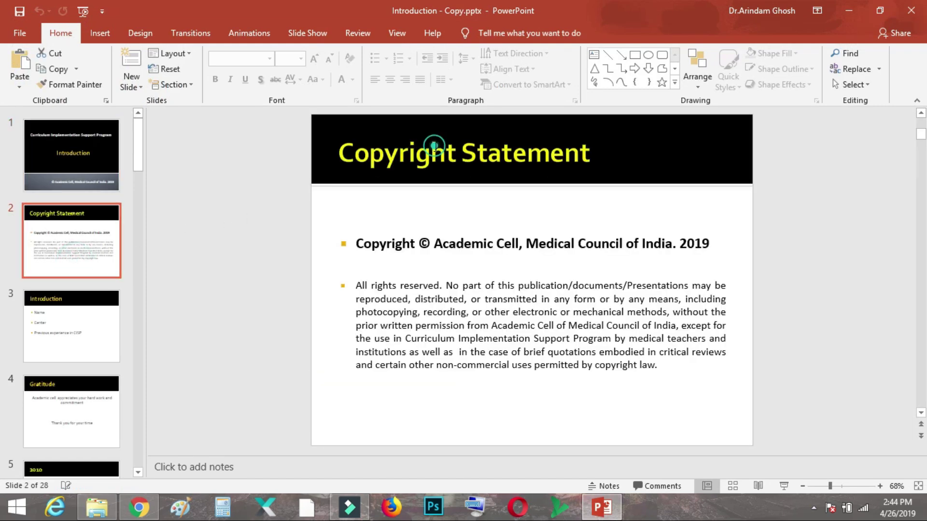
pyautogui.click(434, 146)
pyautogui.moveTo(597, 152); pyautogui.dragTo(342, 159)
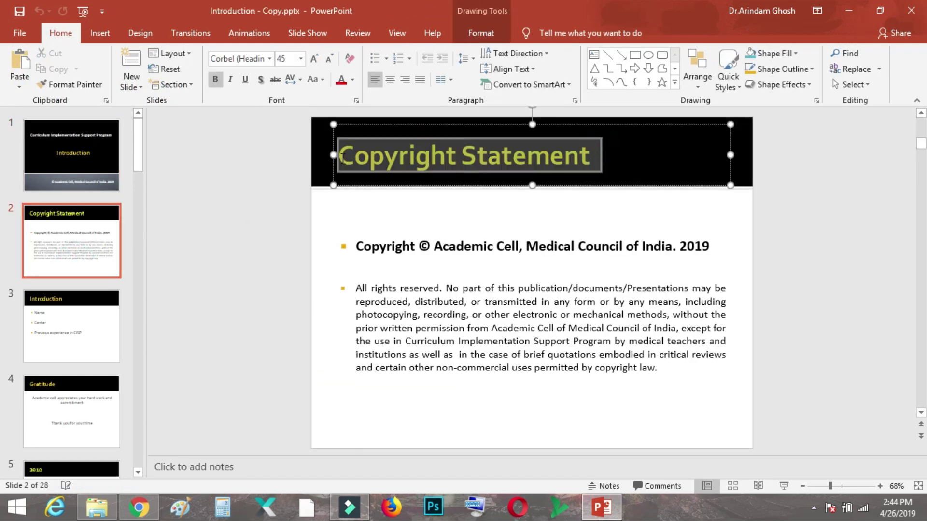
pyautogui.click(623, 147)
pyautogui.click(585, 239)
pyautogui.click(250, 218)
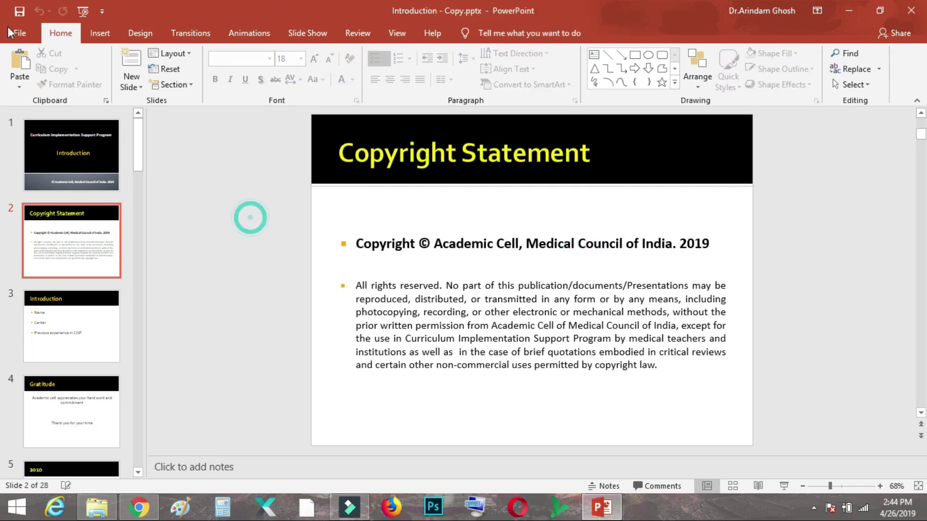